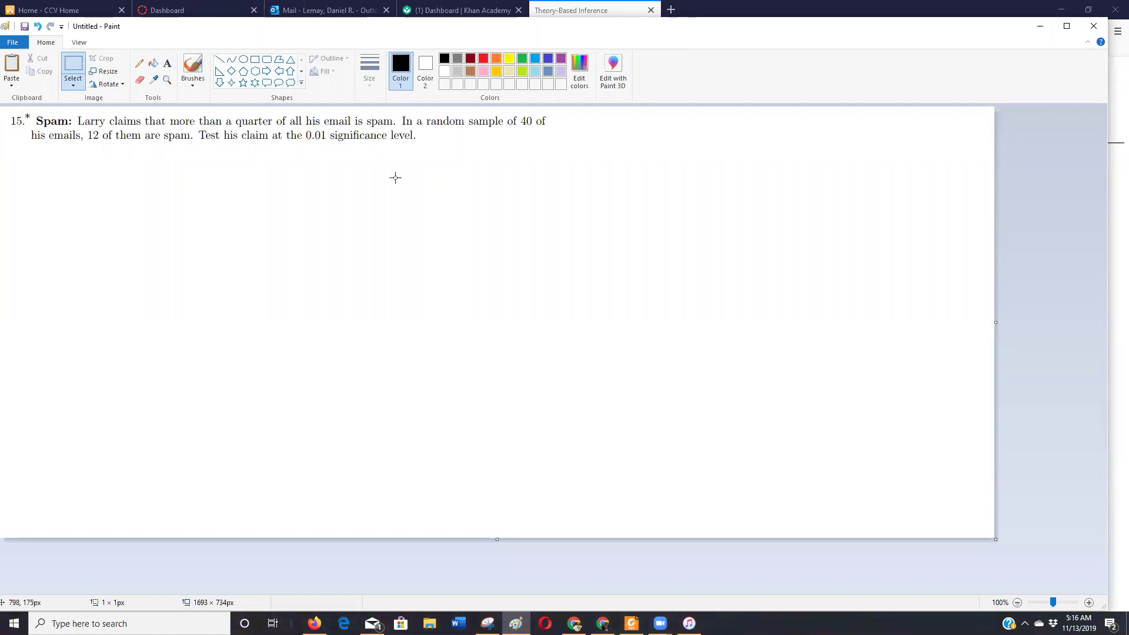
Step: Underline the more-than-a-quarter claim with a brush and handwrite the conditions "nP > 5" and "n(1-P) > 5" below the problem
click(190, 66)
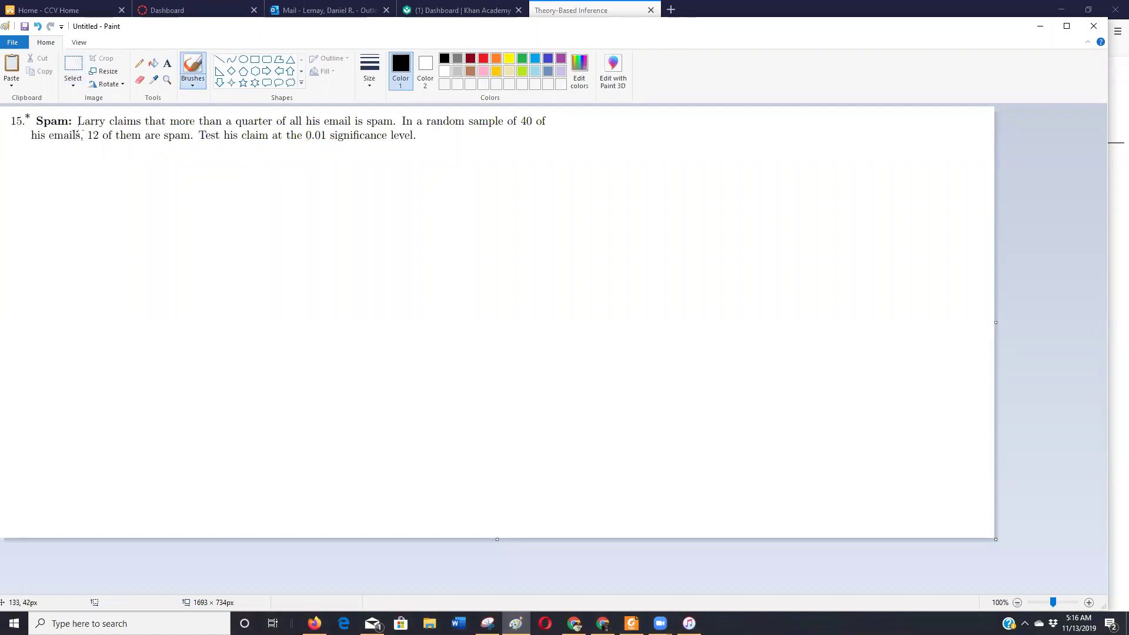
drag(83, 131, 321, 122)
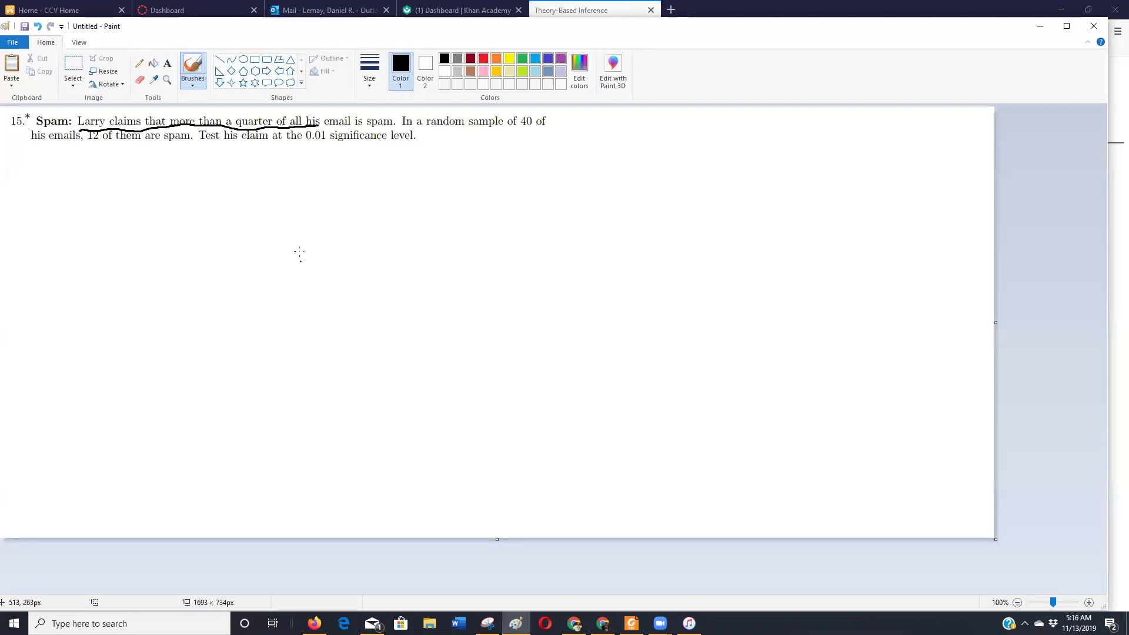
drag(61, 190, 71, 215)
drag(86, 176, 96, 214)
mouse_move(82, 172)
mouse_down()
mouse_move(91, 192)
mouse_move(150, 208)
mouse_up()
drag(144, 178, 157, 175)
mouse_move(211, 206)
mouse_down()
mouse_move(224, 193)
mouse_move(254, 215)
mouse_move(281, 196)
mouse_up()
drag(287, 189, 293, 210)
mouse_move(286, 189)
mouse_down()
mouse_move(304, 187)
mouse_move(308, 211)
mouse_up()
mouse_move(316, 193)
mouse_down()
mouse_move(319, 206)
mouse_move(346, 207)
mouse_up()
drag(355, 177, 366, 168)
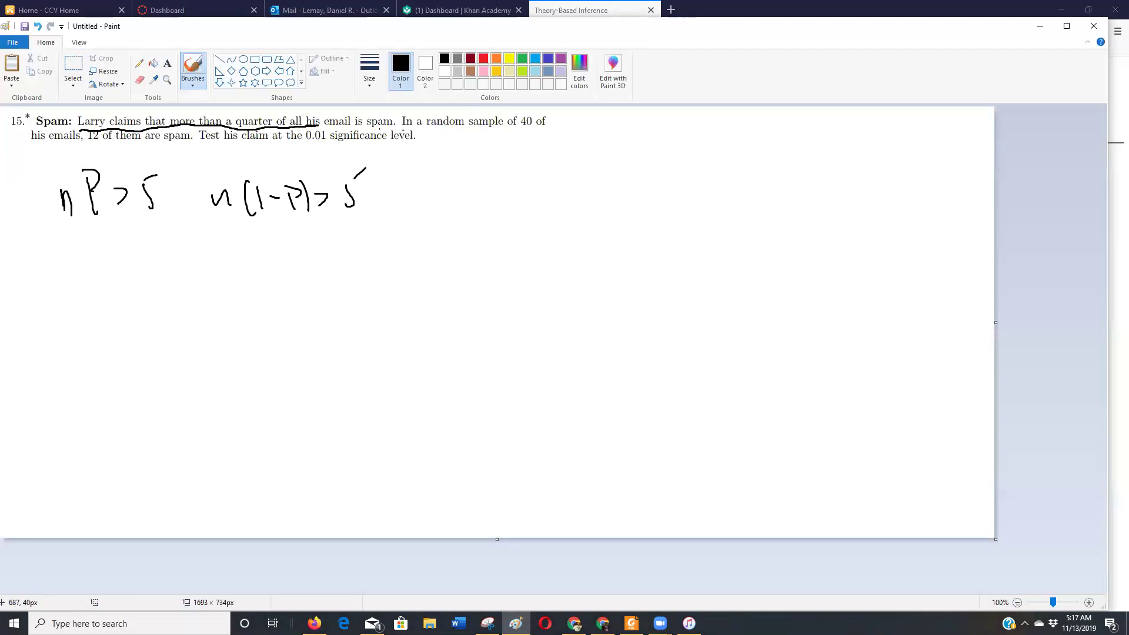
Step: Handwrite the first condition check "40(.25) ≥ 5" beneath the nP > 5 condition
mouse_move(56, 239)
mouse_down()
mouse_move(65, 259)
mouse_move(69, 246)
mouse_up()
mouse_move(93, 234)
mouse_down()
mouse_move(90, 265)
mouse_move(117, 261)
mouse_up()
click(98, 257)
mouse_move(118, 243)
mouse_down()
mouse_move(121, 259)
mouse_move(129, 239)
mouse_up()
mouse_move(125, 232)
mouse_down()
mouse_move(140, 265)
mouse_move(154, 245)
mouse_up()
mouse_move(145, 254)
mouse_down()
mouse_move(167, 253)
mouse_move(150, 268)
mouse_up()
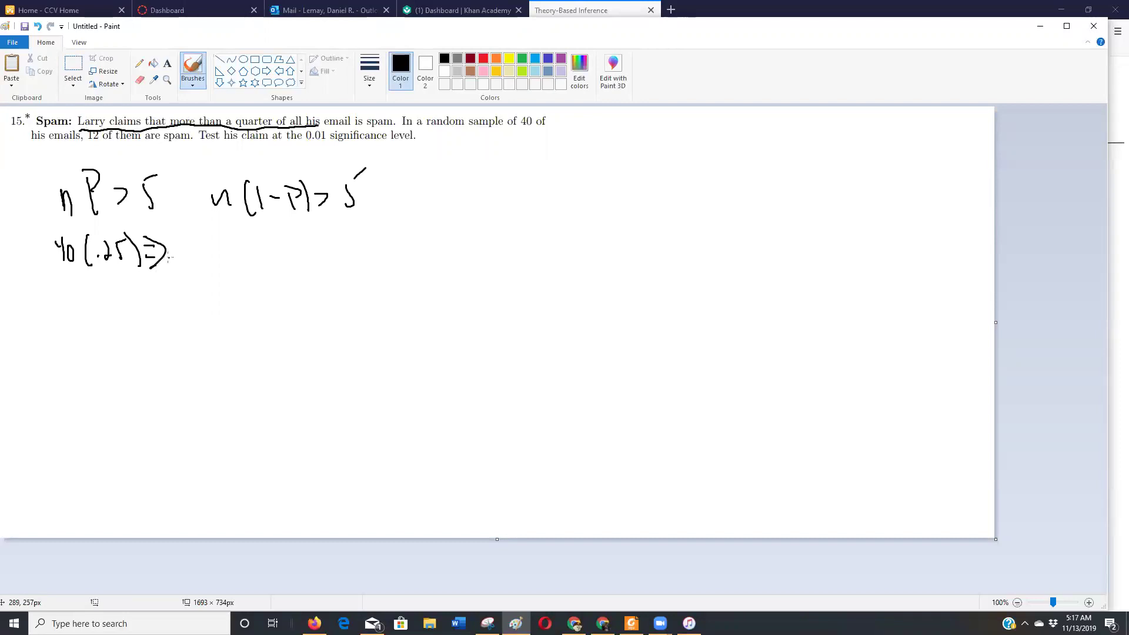
drag(184, 235, 198, 266)
drag(184, 234, 198, 233)
Step: Handwrite the second condition check "40(.75) > 5" beneath n(1-P) > 5 and add a check mark beside it
drag(261, 238, 266, 268)
mouse_move(282, 245)
mouse_down()
mouse_move(275, 261)
mouse_move(283, 246)
mouse_move(299, 276)
mouse_up()
click(304, 262)
mouse_move(309, 246)
mouse_down()
mouse_move(316, 264)
mouse_move(323, 255)
mouse_move(322, 266)
mouse_move(354, 271)
mouse_move(390, 267)
mouse_move(403, 241)
mouse_up()
mouse_move(436, 236)
mouse_down()
mouse_move(437, 253)
mouse_move(473, 213)
mouse_up()
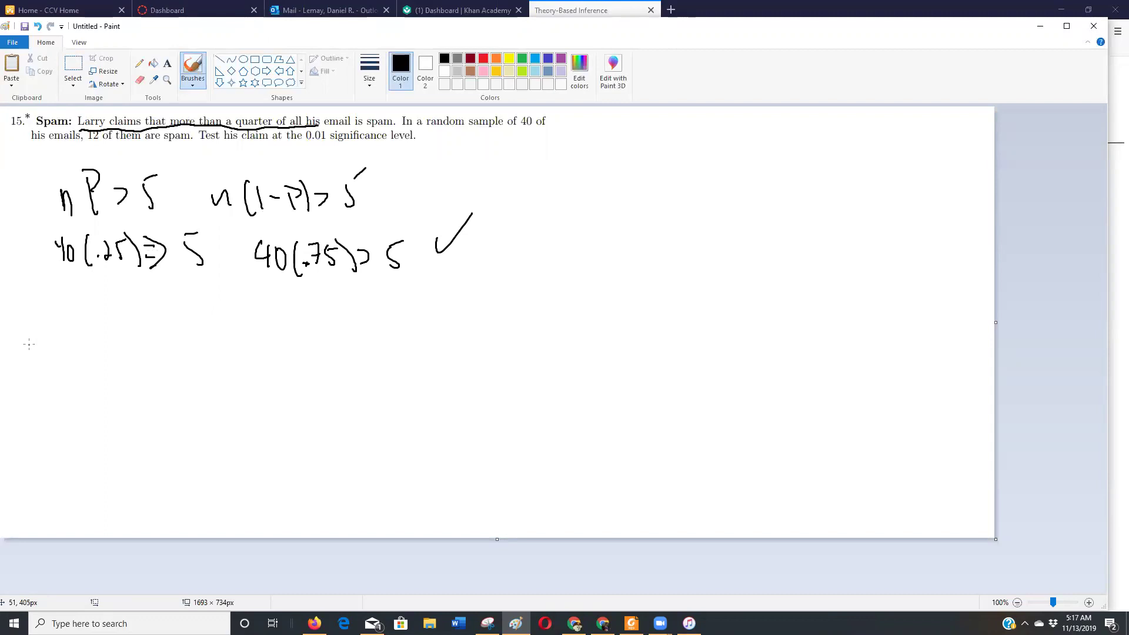
Step: Start the null hypothesis below the condition checks by writing "H0: P =" and a decimal point
drag(41, 322, 43, 351)
mouse_move(51, 317)
mouse_down()
mouse_move(54, 350)
mouse_move(80, 328)
mouse_up()
drag(82, 339, 83, 345)
mouse_move(107, 320)
mouse_down()
mouse_move(108, 347)
mouse_move(108, 333)
mouse_move(137, 339)
mouse_up()
click(163, 345)
Step: Handwrite the sample proportion "p̂ = 12/40" in the blank area beside the conditions
drag(556, 191, 558, 214)
mouse_move(548, 189)
mouse_down()
mouse_move(567, 193)
mouse_move(559, 207)
mouse_up()
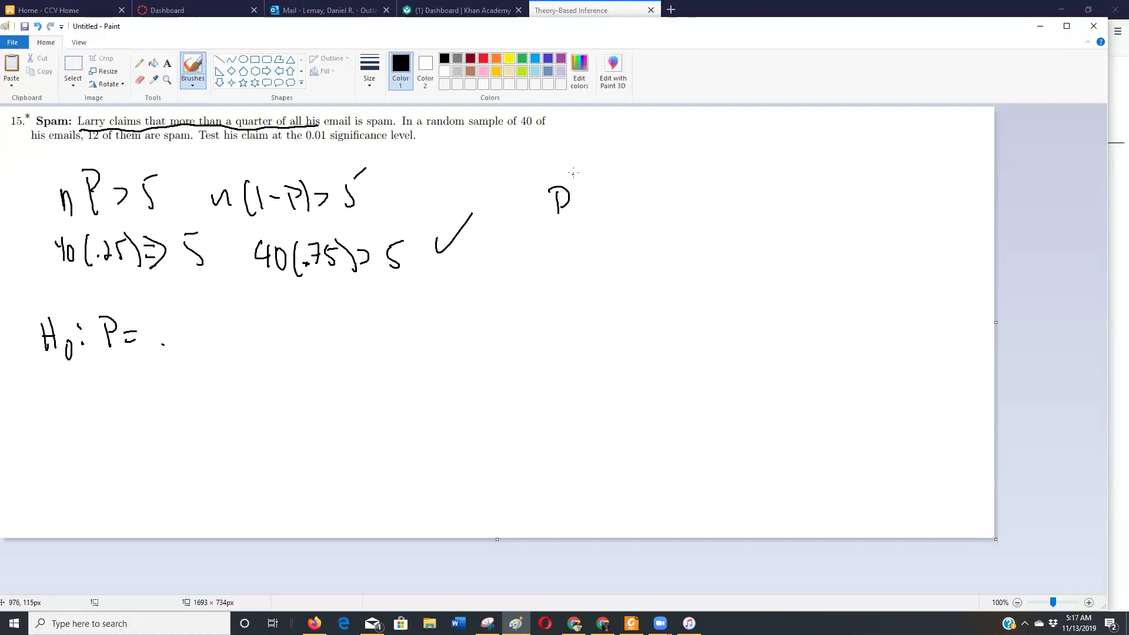
mouse_move(553, 177)
mouse_down()
mouse_move(548, 189)
mouse_move(565, 170)
mouse_move(597, 189)
mouse_up()
mouse_move(587, 198)
mouse_down()
mouse_move(618, 171)
mouse_move(637, 186)
mouse_move(622, 232)
mouse_up()
mouse_move(626, 218)
mouse_down()
mouse_move(628, 232)
mouse_move(631, 216)
mouse_up()
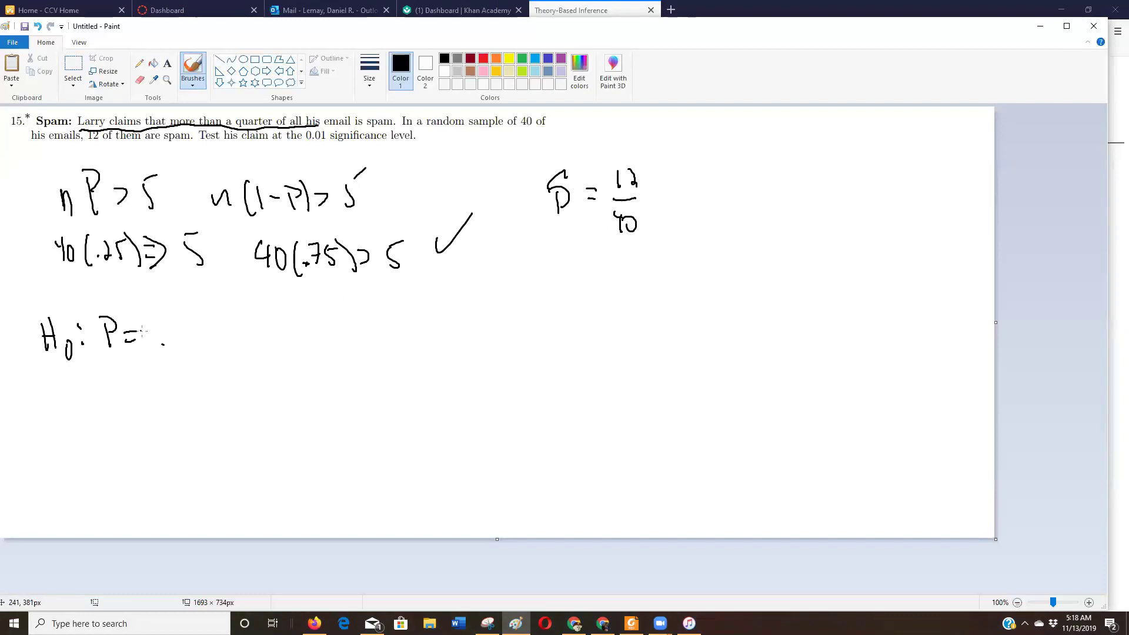
Step: Erase the stray stroke after the decimal point and complete the null hypothesis as "H0: P = 0.25" with the brush
drag(180, 326, 186, 326)
click(139, 81)
drag(188, 336, 181, 331)
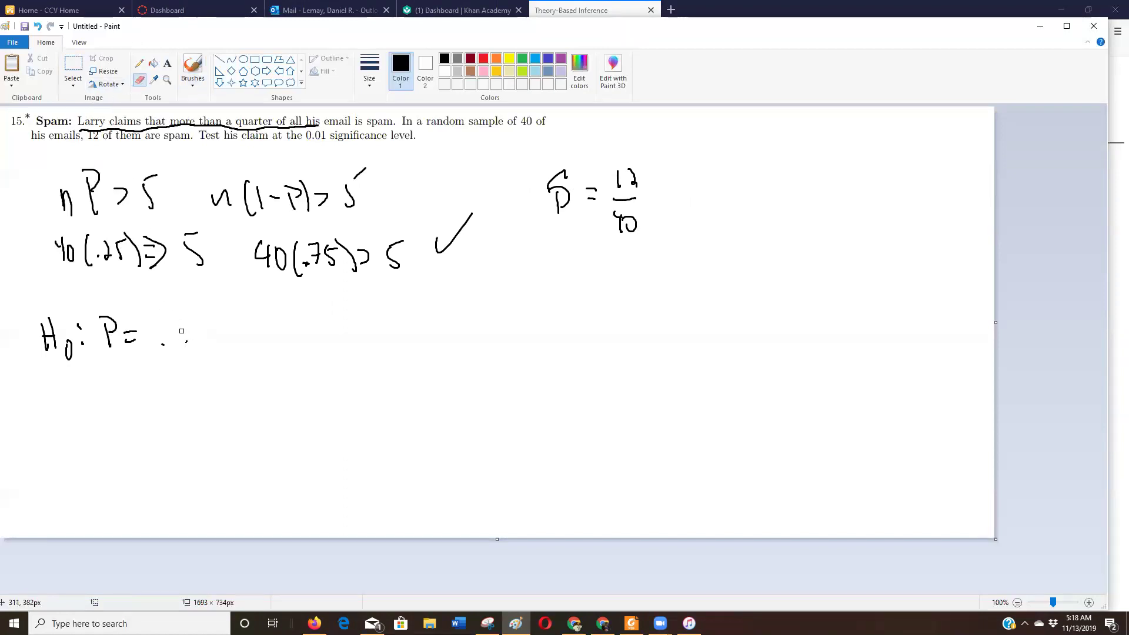
click(193, 68)
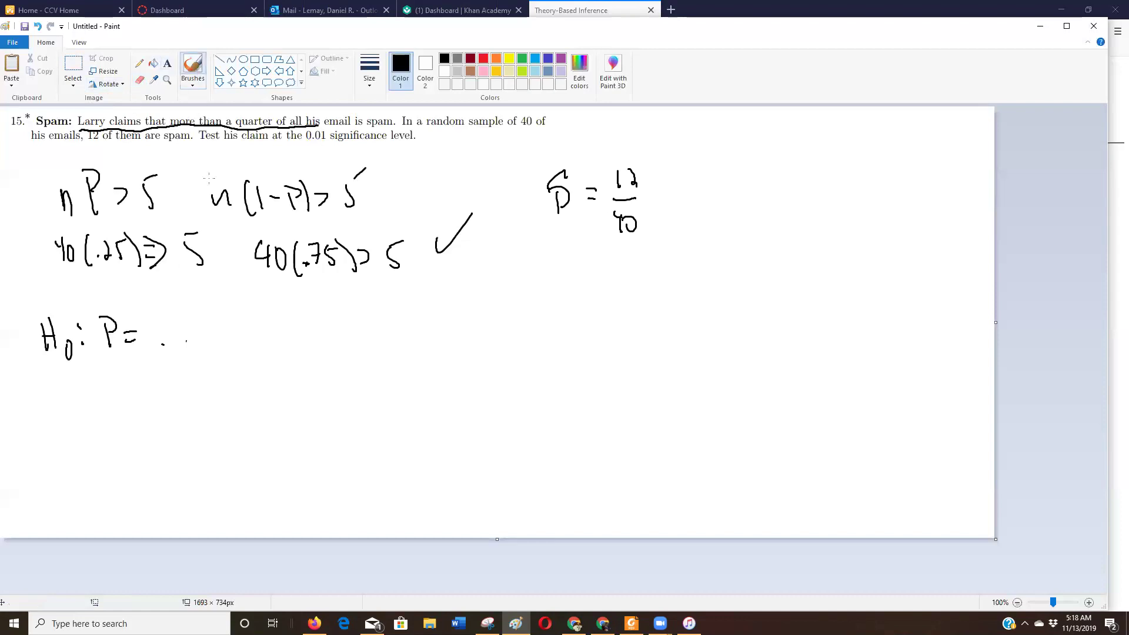
mouse_move(175, 326)
mouse_down()
mouse_move(186, 345)
mouse_move(206, 316)
mouse_move(151, 347)
mouse_move(143, 328)
mouse_up()
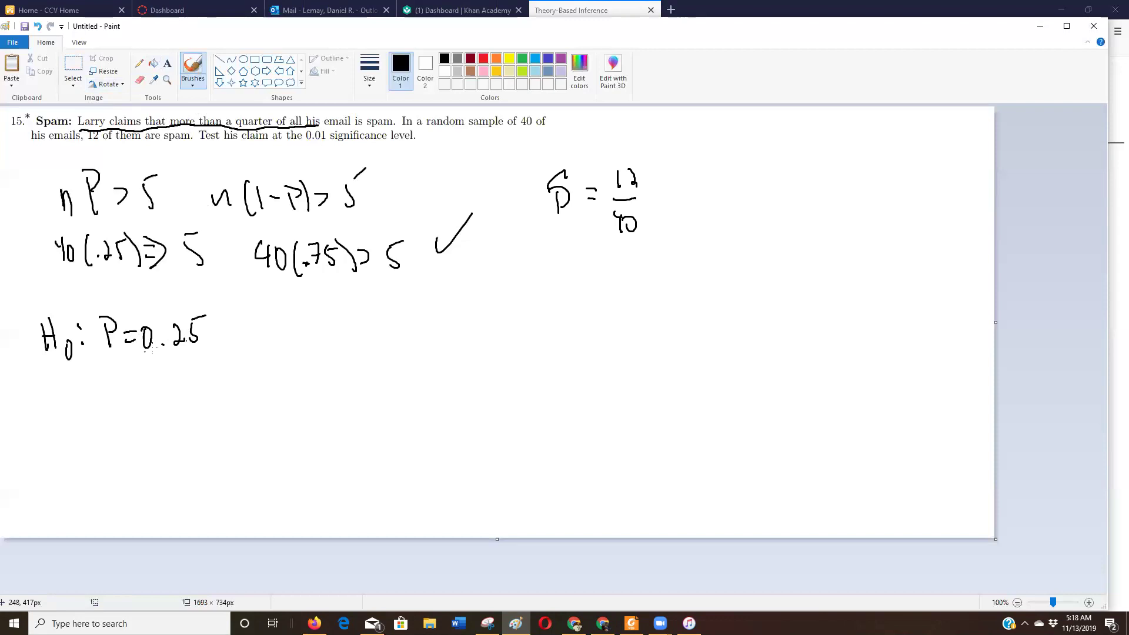
Step: Handwrite the alternative hypothesis "H1: P > 0.25" under the null hypothesis and label it "claim"
drag(47, 371, 46, 397)
drag(60, 374, 75, 406)
mouse_move(123, 372)
mouse_down()
mouse_move(124, 397)
mouse_move(125, 386)
mouse_move(171, 375)
mouse_move(219, 399)
mouse_up()
drag(215, 377, 352, 382)
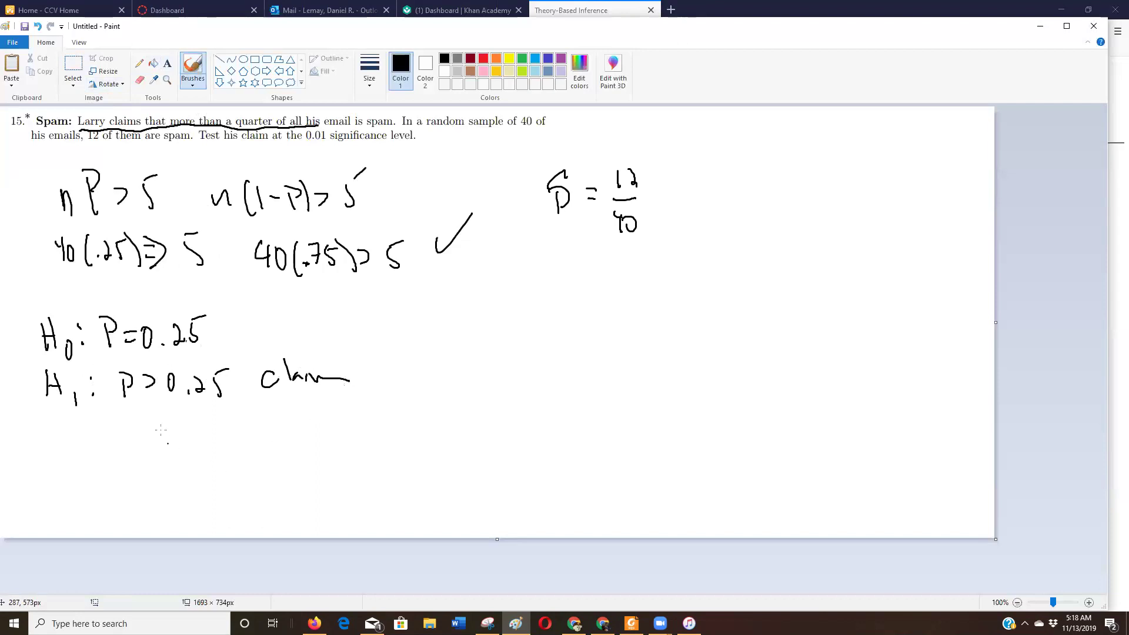
Step: Handwrite the sample values "X = 12" and "n = 40" below the hypotheses
drag(156, 440, 157, 440)
mouse_move(68, 448)
mouse_down()
mouse_move(86, 470)
mouse_move(72, 472)
mouse_move(140, 470)
mouse_up()
mouse_move(71, 495)
mouse_down()
mouse_move(87, 512)
mouse_move(102, 497)
mouse_up()
drag(93, 508, 124, 515)
mouse_move(133, 494)
mouse_down()
mouse_move(128, 513)
mouse_move(134, 493)
mouse_up()
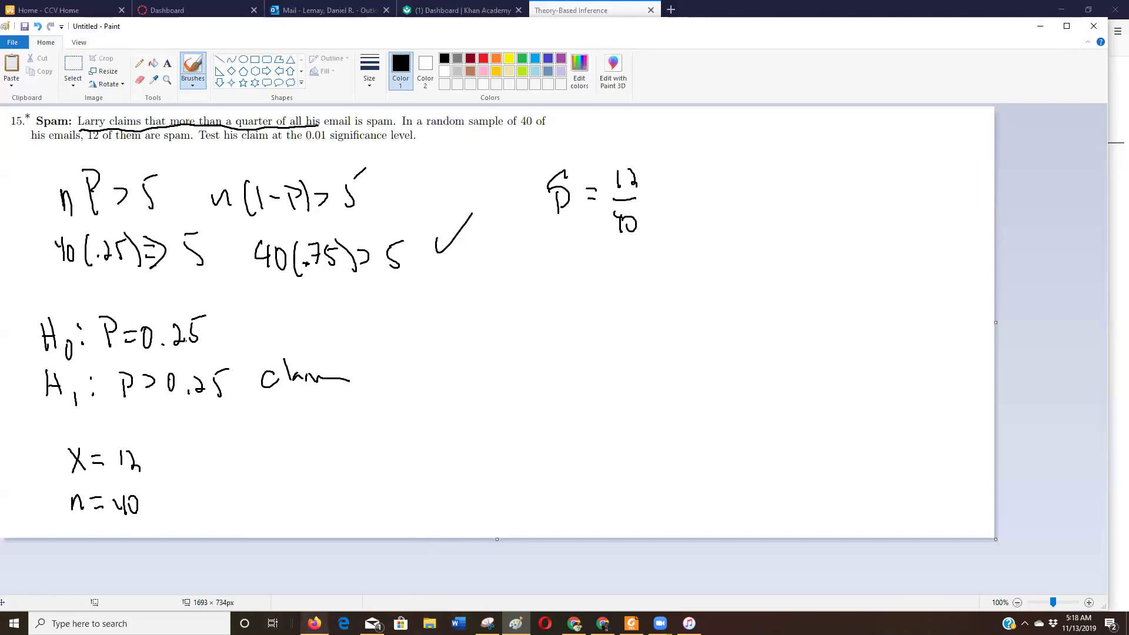
Step: Switch to the Theory-Based Inference applet in Firefox and reduce its window so the Paint notes stay visible beside it
mouse_move(314, 623)
click(315, 565)
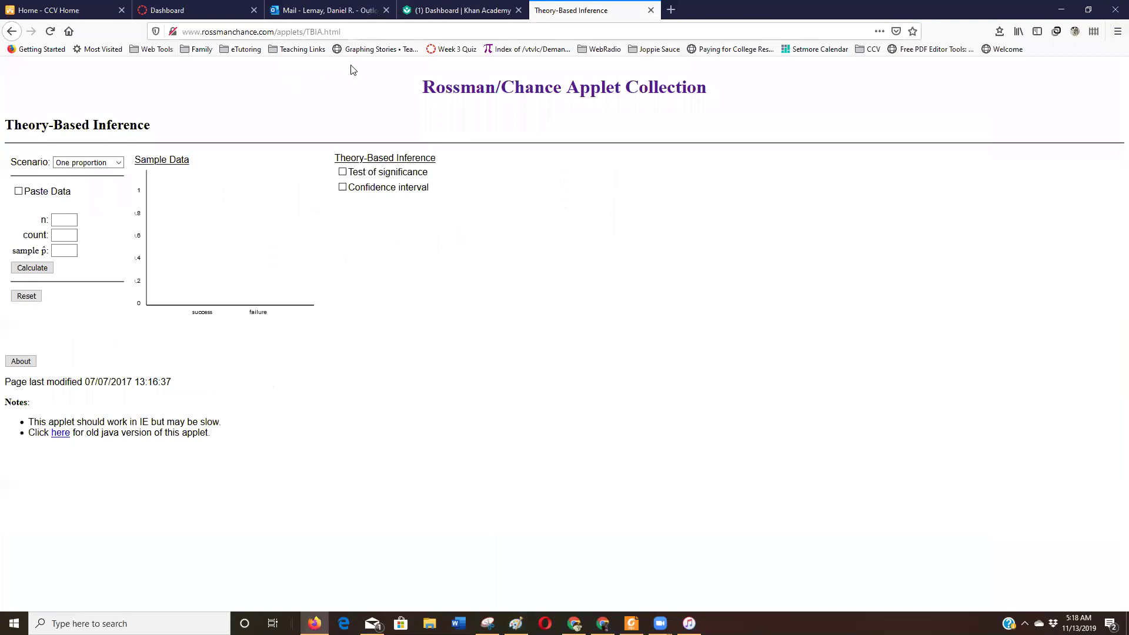
click(1088, 11)
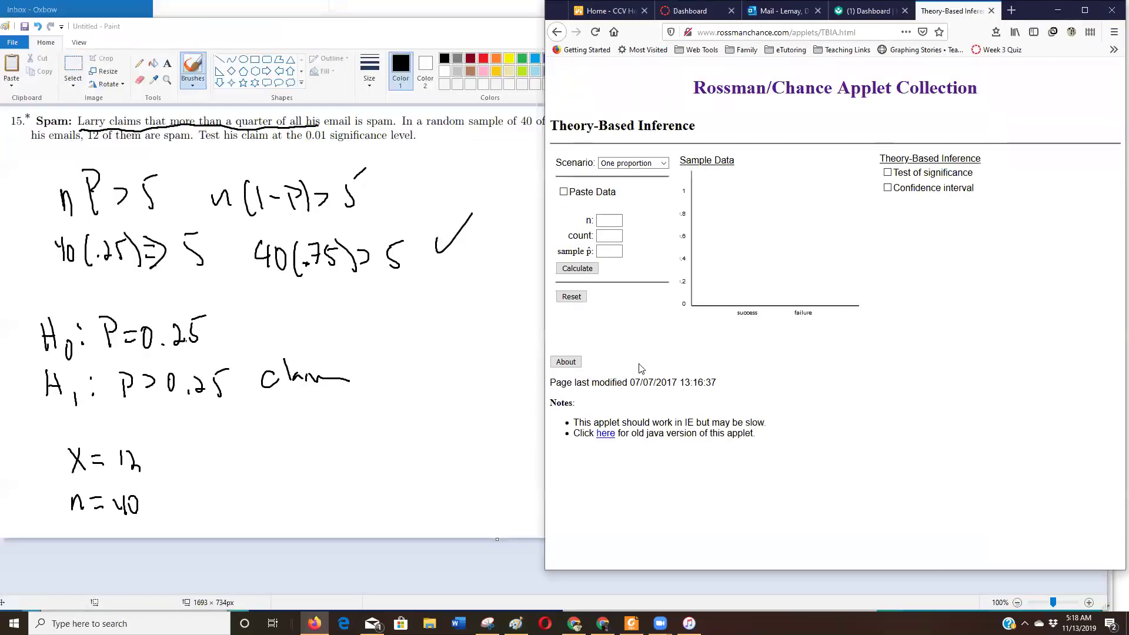
Step: Enter n = 40 and count = 12 for the One proportion scenario and calculate the sample proportion
click(607, 222)
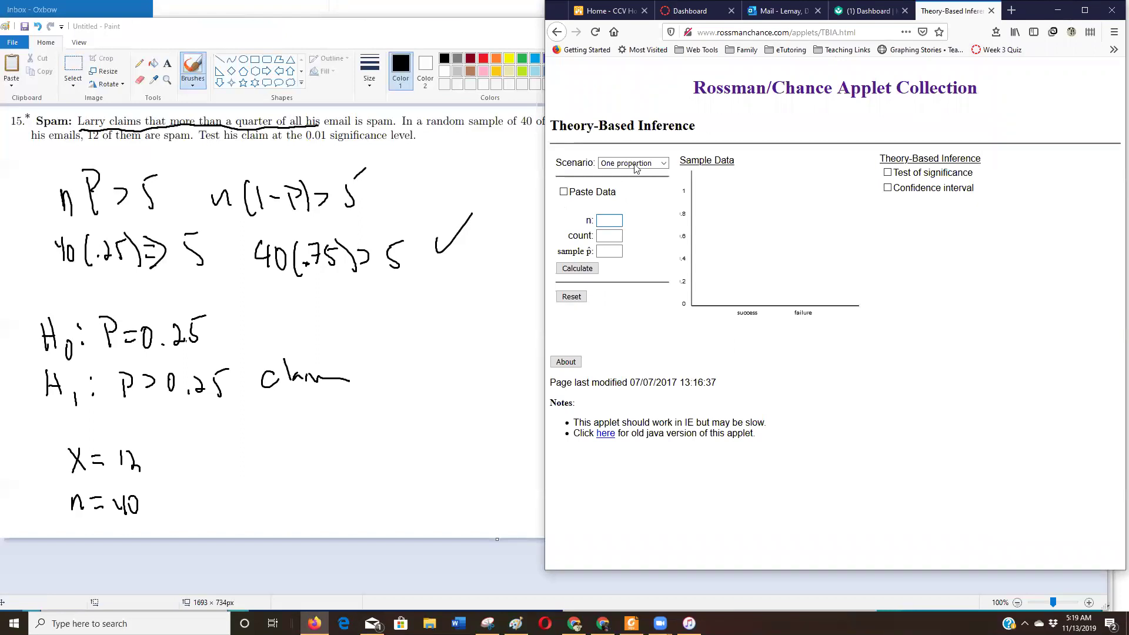
click(665, 167)
click(665, 166)
click(614, 222)
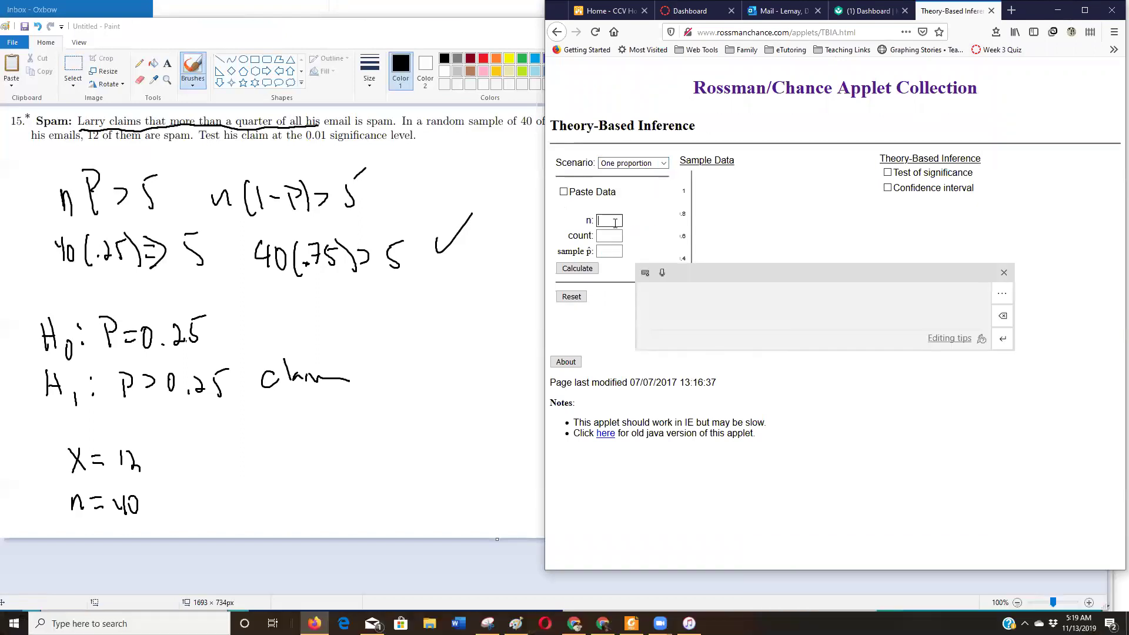
click(1004, 268)
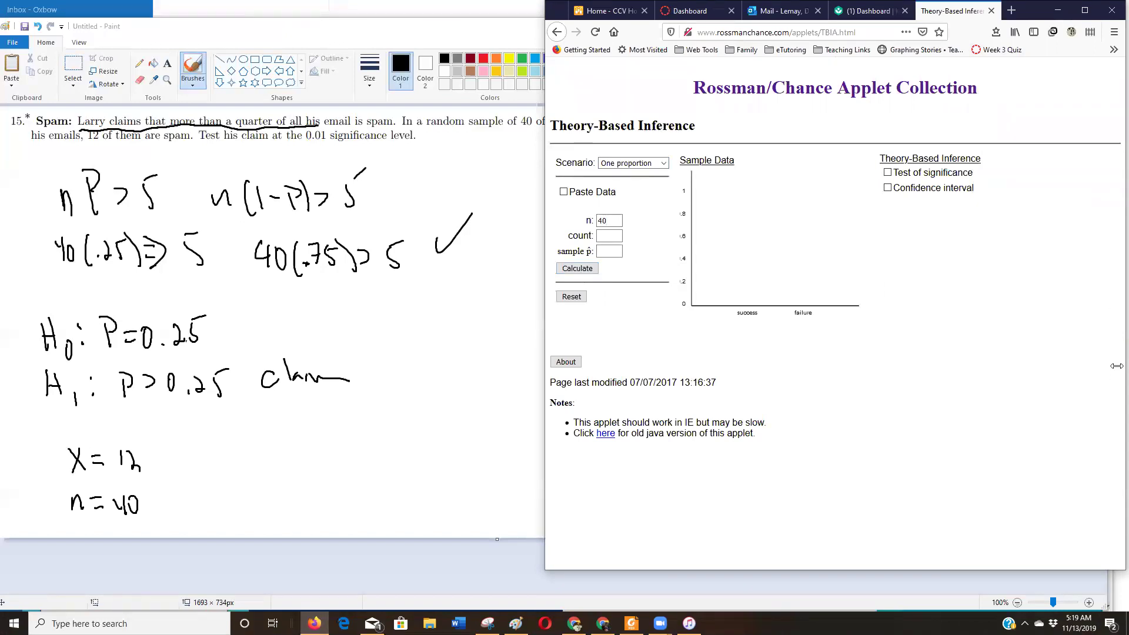
click(597, 238)
text(12)
click(577, 268)
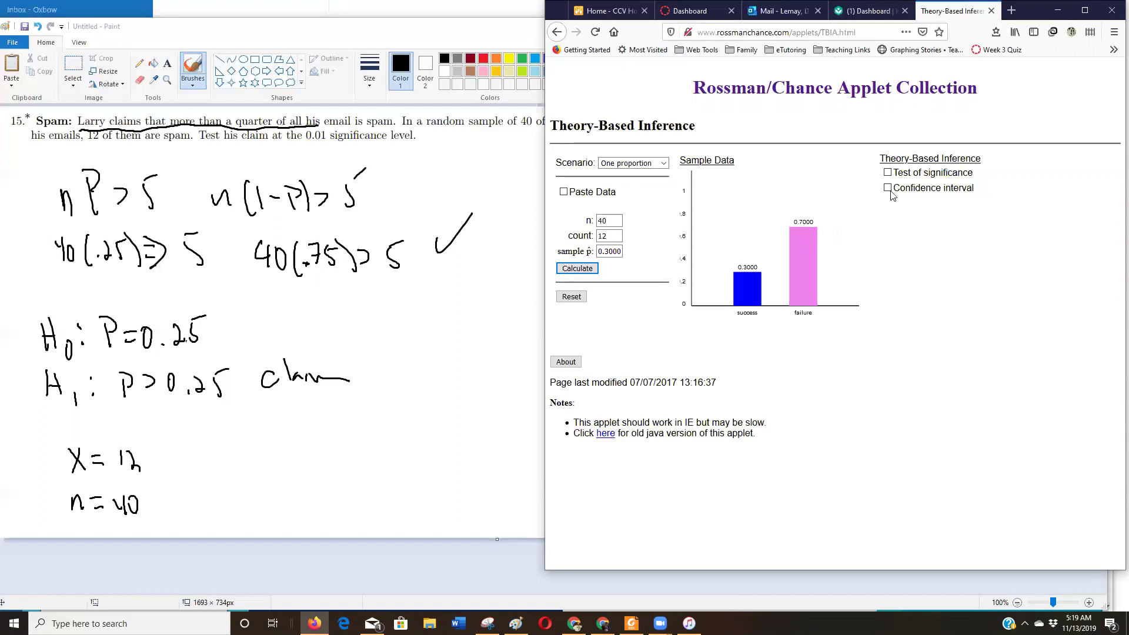
Step: Turn on the test of significance and calculate it with H0: π = 0.25 and Ha: π > 0.25
click(887, 173)
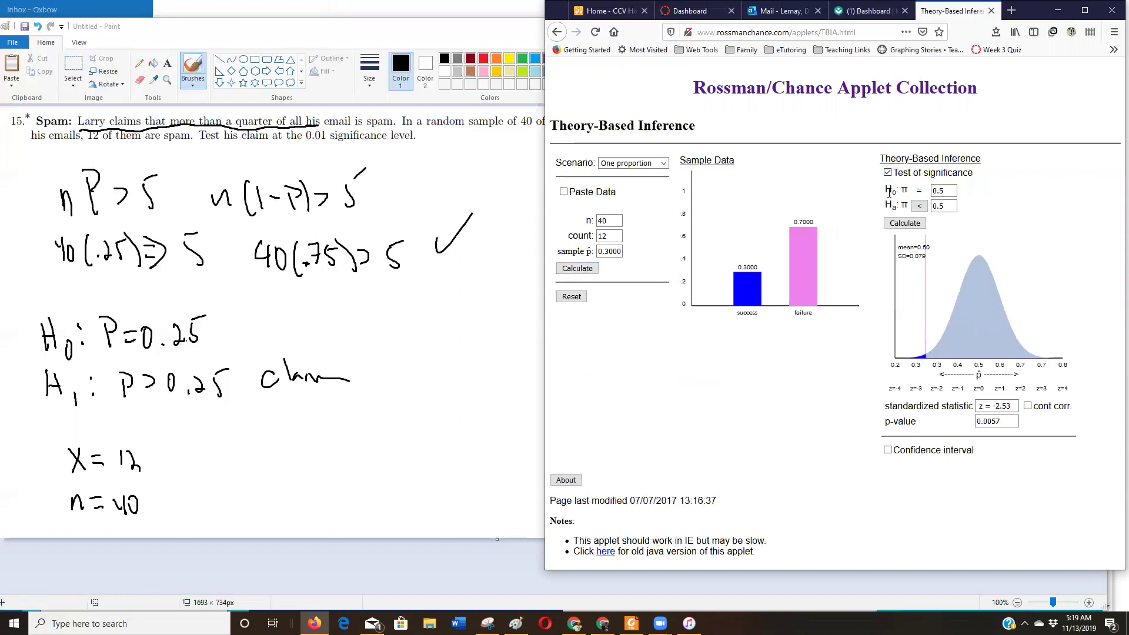
drag(942, 190, 892, 189)
text(0.25)
click(921, 210)
click(917, 223)
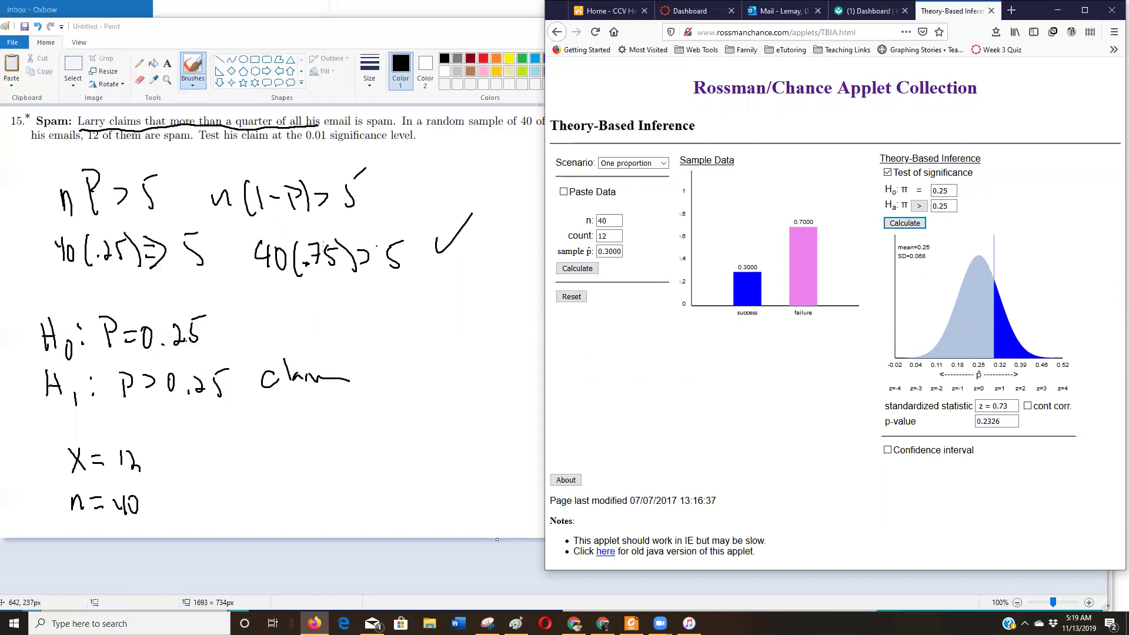
Step: Return to Paint, undo the stray mark and handwrite "Test Stat. z = 0.73" below the sample proportion
click(497, 206)
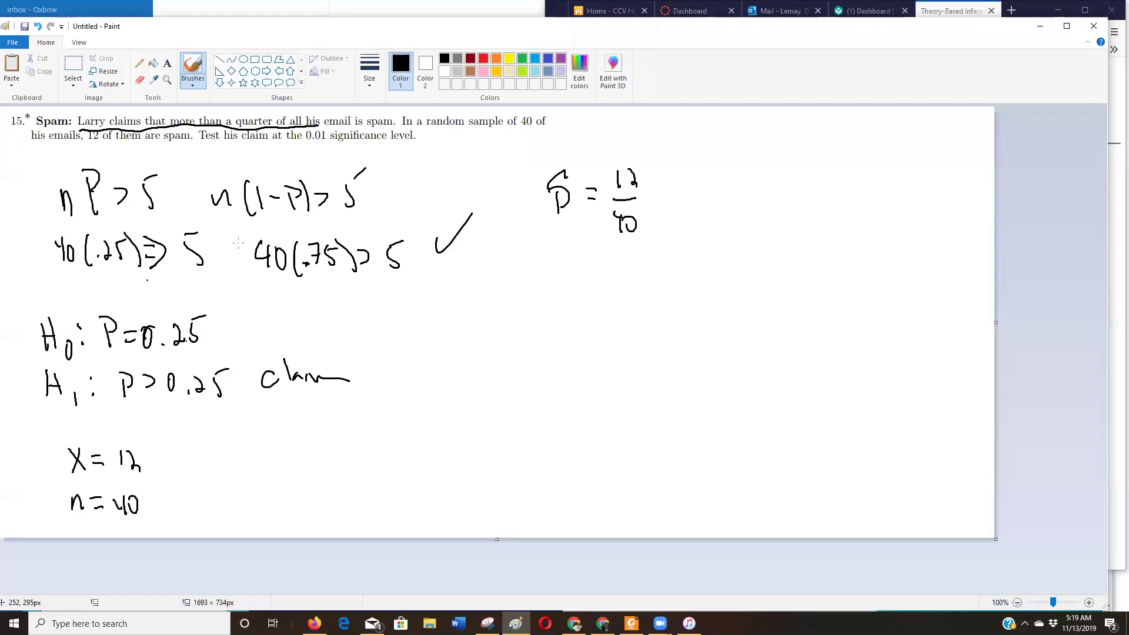
key(ctrl+z)
mouse_move(456, 308)
mouse_down()
mouse_move(462, 328)
mouse_move(469, 296)
mouse_move(478, 325)
mouse_up()
mouse_move(490, 310)
mouse_down()
mouse_move(479, 327)
mouse_move(496, 326)
mouse_up()
drag(486, 312, 528, 327)
mouse_move(535, 313)
mouse_down()
mouse_move(556, 327)
mouse_move(563, 306)
mouse_move(618, 324)
mouse_up()
click(585, 321)
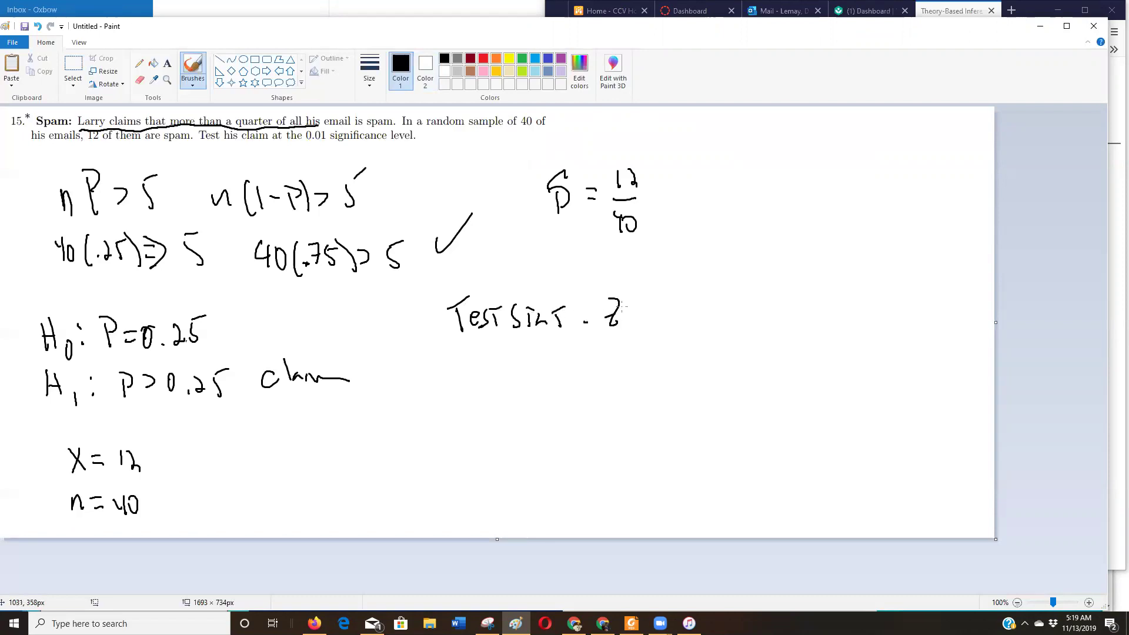
mouse_move(666, 298)
mouse_down()
mouse_move(700, 319)
mouse_move(705, 303)
mouse_up()
click(682, 316)
drag(713, 296, 712, 322)
Step: Handwrite "P-value = 0.2326" under the test statistic, taking the value from the applet
mouse_move(471, 354)
mouse_down()
mouse_move(475, 384)
mouse_move(475, 369)
mouse_move(528, 349)
mouse_move(546, 377)
mouse_move(556, 372)
mouse_move(524, 372)
mouse_up()
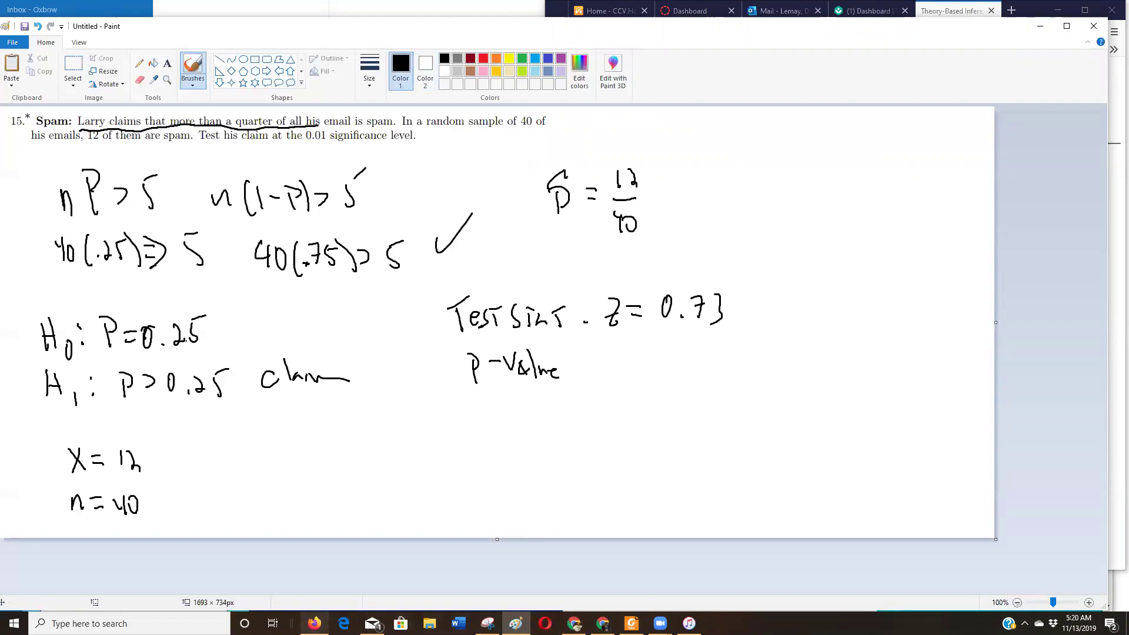
mouse_move(315, 623)
click(332, 586)
drag(592, 365, 600, 364)
mouse_move(592, 376)
mouse_down()
mouse_move(618, 367)
mouse_move(634, 386)
mouse_up()
drag(640, 369, 679, 390)
drag(683, 369, 688, 389)
mouse_move(693, 368)
mouse_down()
mouse_move(705, 365)
mouse_move(687, 394)
mouse_up()
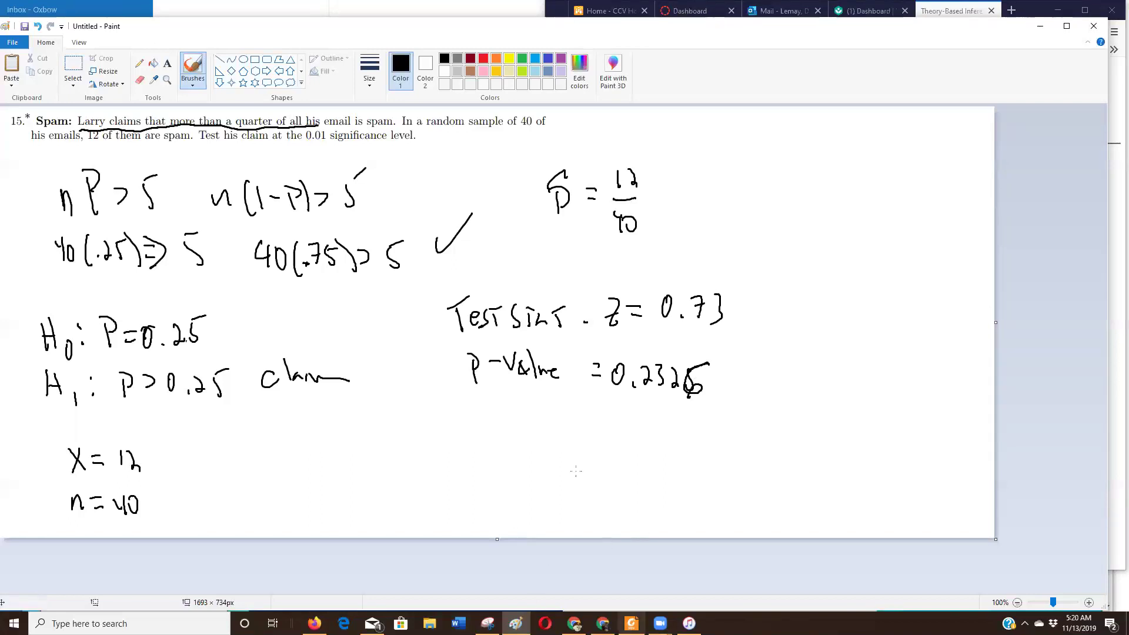
Step: Underline the 0.01 significance level and the p-value, and handwrite the decision "Fail to reject H0" below
drag(303, 151, 333, 152)
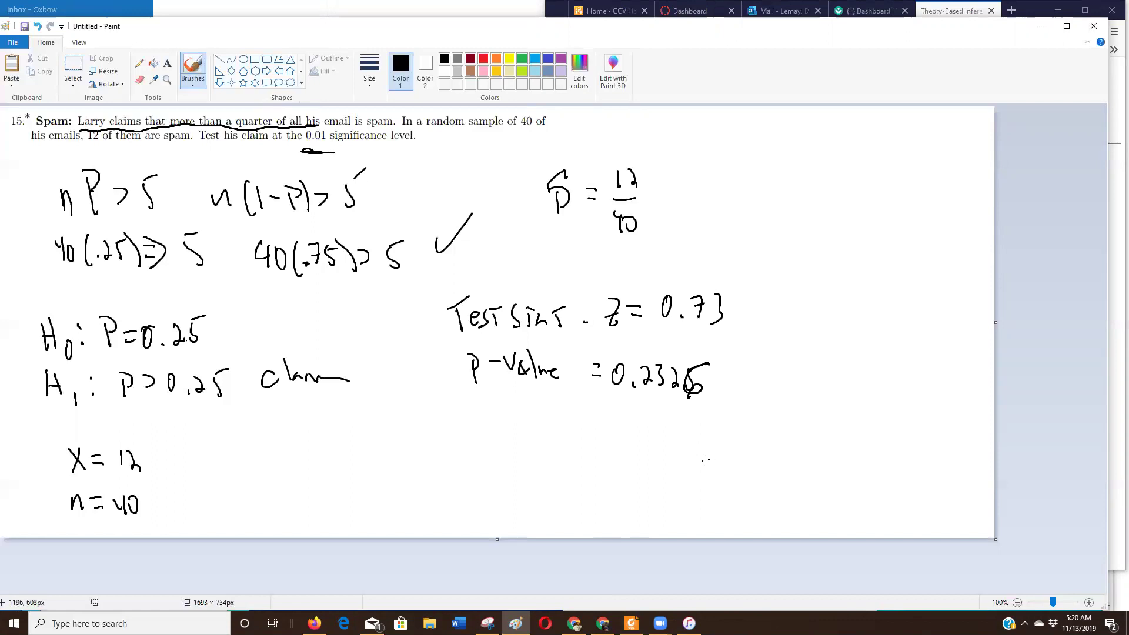
drag(630, 421, 686, 415)
drag(430, 435, 429, 463)
mouse_move(427, 435)
mouse_down()
mouse_move(445, 429)
mouse_move(445, 445)
mouse_up()
drag(446, 451, 494, 468)
mouse_move(488, 447)
mouse_down()
mouse_move(530, 464)
mouse_move(540, 451)
mouse_up()
mouse_move(549, 453)
mouse_down()
mouse_move(550, 466)
mouse_move(568, 470)
mouse_up()
mouse_move(564, 452)
mouse_down()
mouse_move(581, 468)
mouse_move(598, 448)
mouse_up()
mouse_move(591, 457)
mouse_down()
mouse_move(592, 468)
mouse_move(622, 467)
mouse_up()
drag(634, 444, 635, 466)
drag(628, 458, 648, 457)
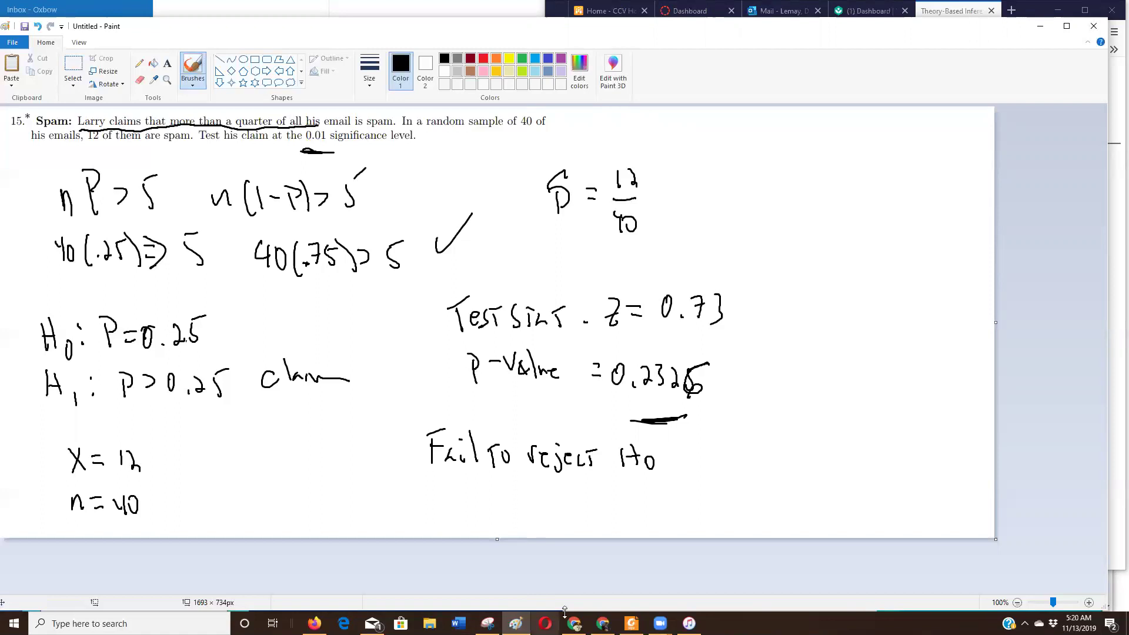
Step: Open "Ha Claim Do Not Reject Ho.PNG" from the TEstingflowcharts index in a new Firefox tab and enlarge the flowchart to 150%
click(314, 623)
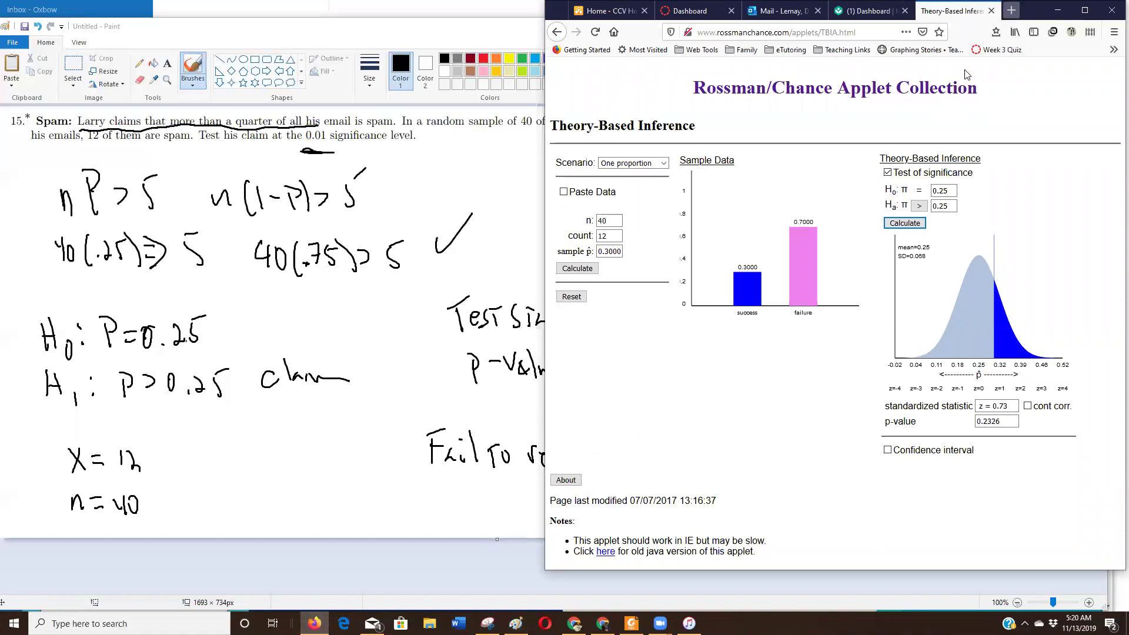
key(ctrl+t)
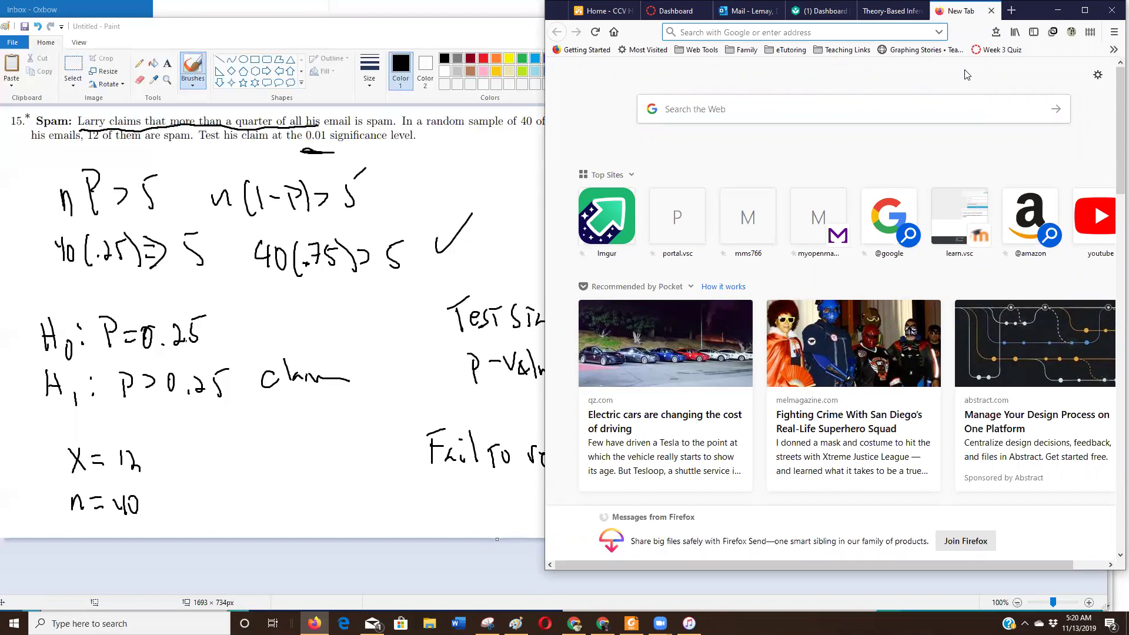
text(test)
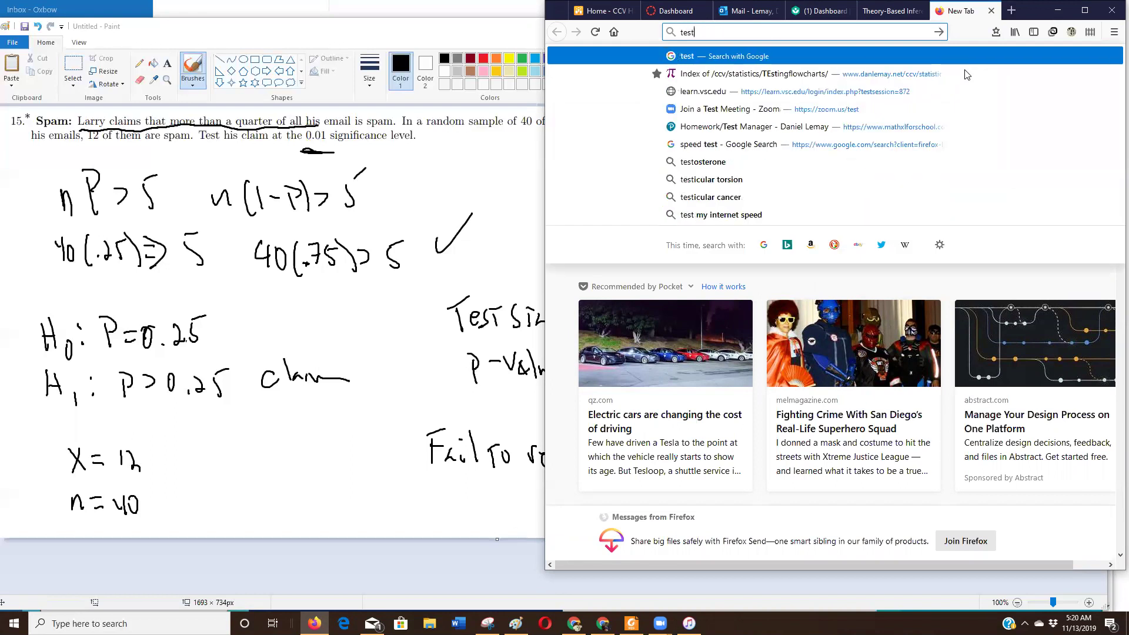
click(797, 74)
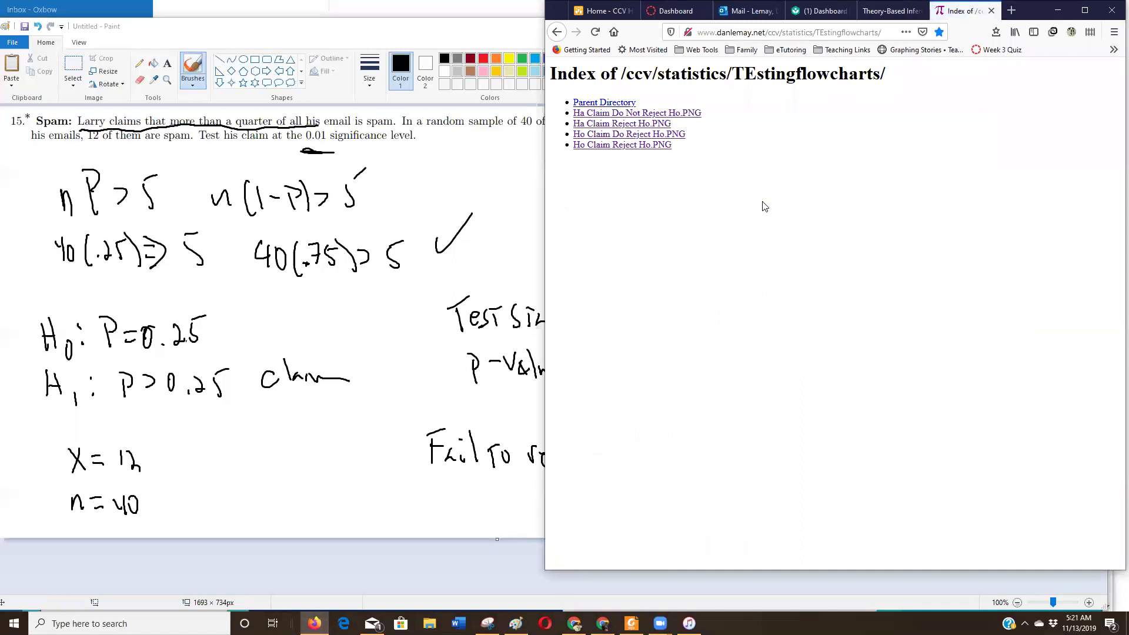
click(629, 114)
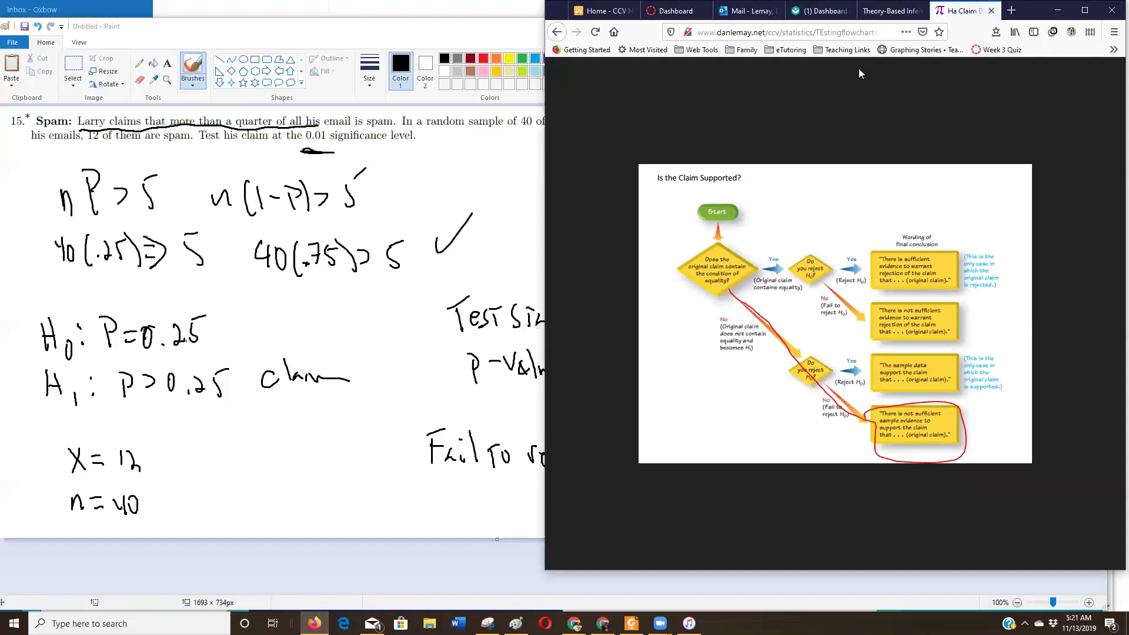
click(1084, 10)
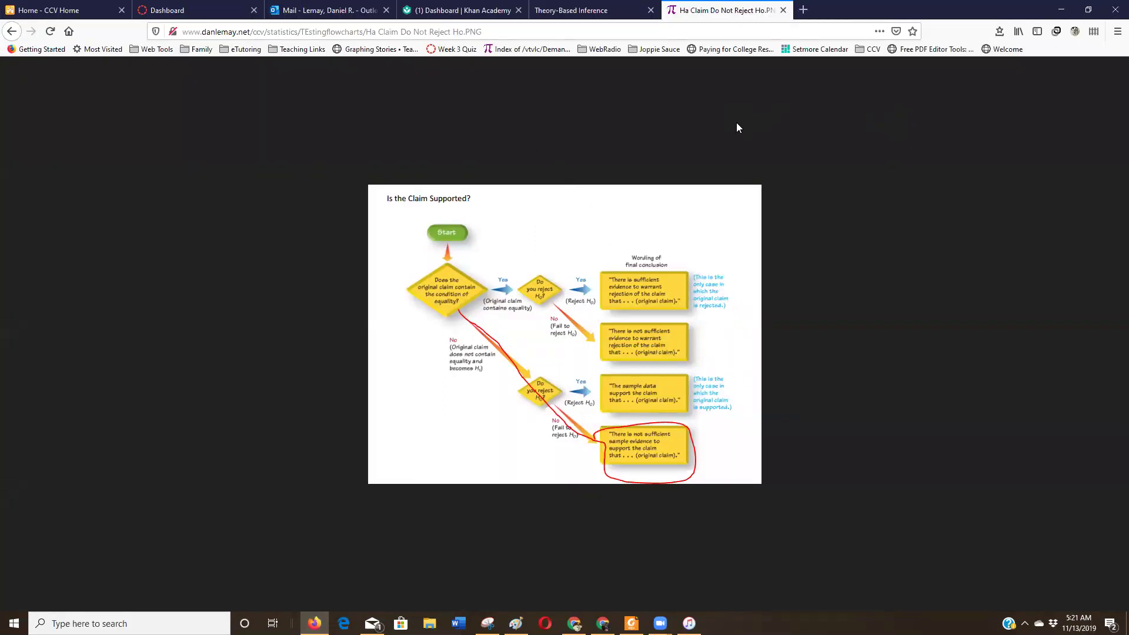
ctrl+scroll(737, 127, up, 4)
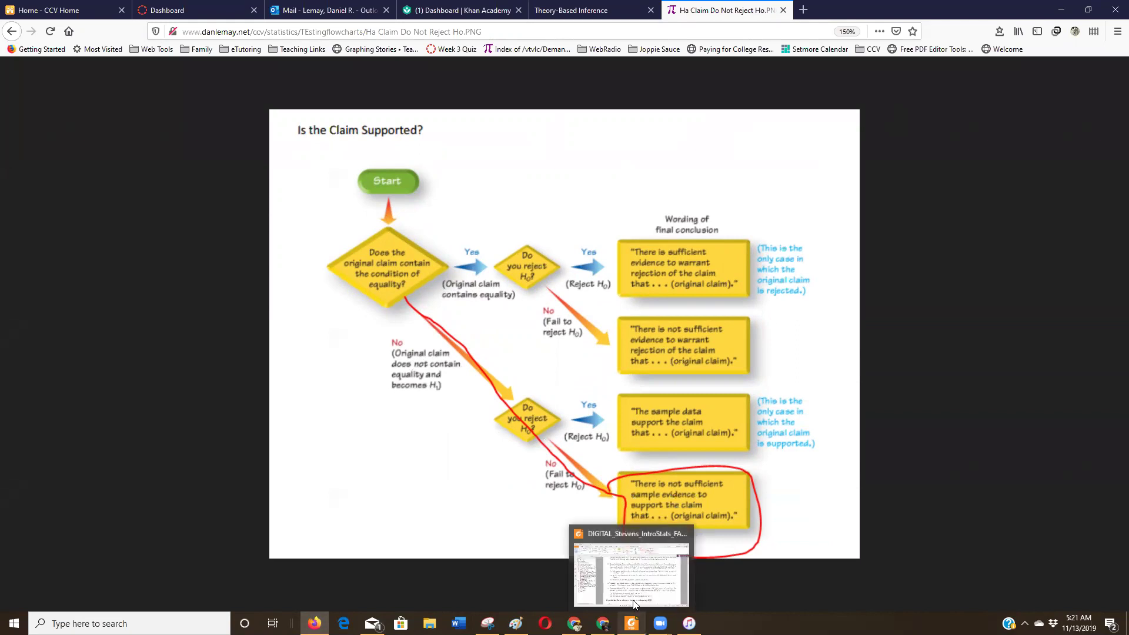
Step: View the Spam problem in the Foxit Reader textbook, and return to the worked solution in Paint
click(641, 580)
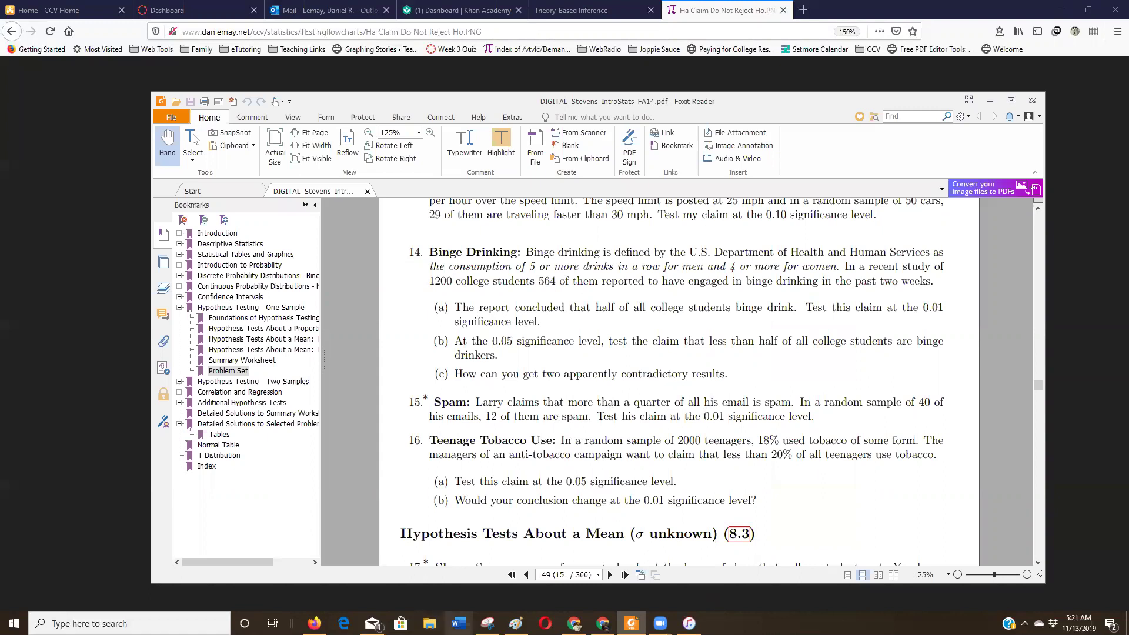
click(487, 623)
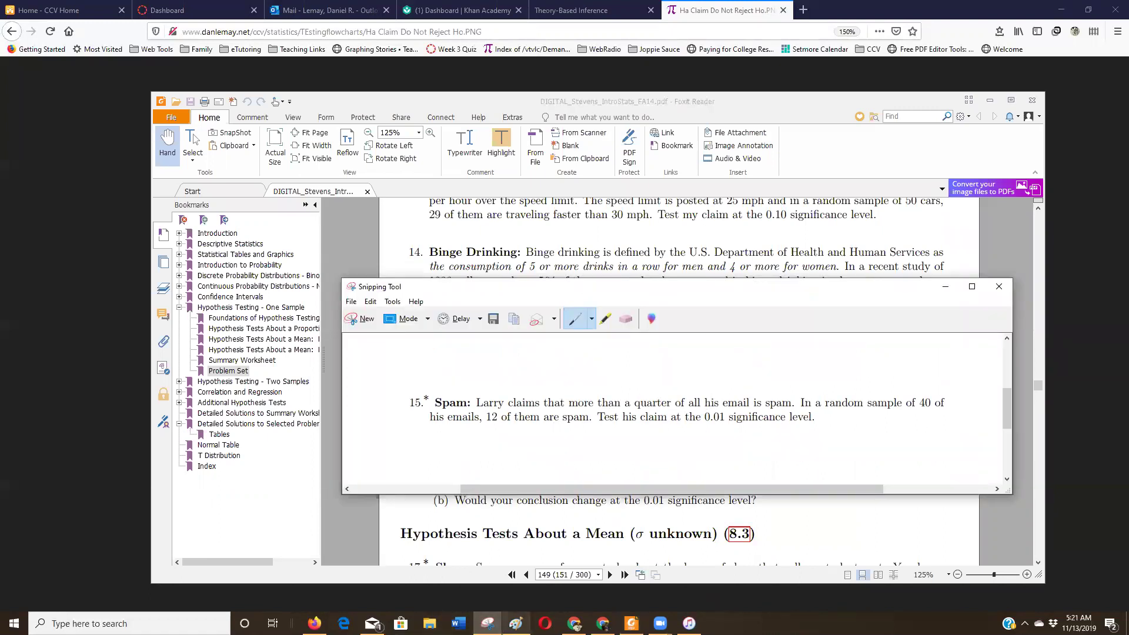
click(516, 623)
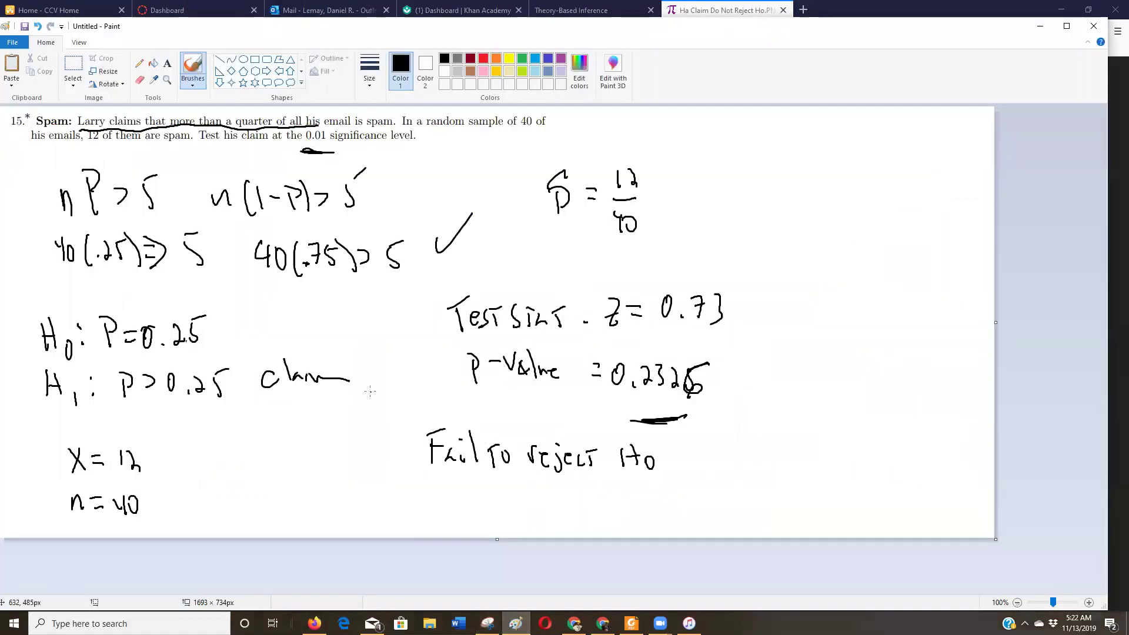